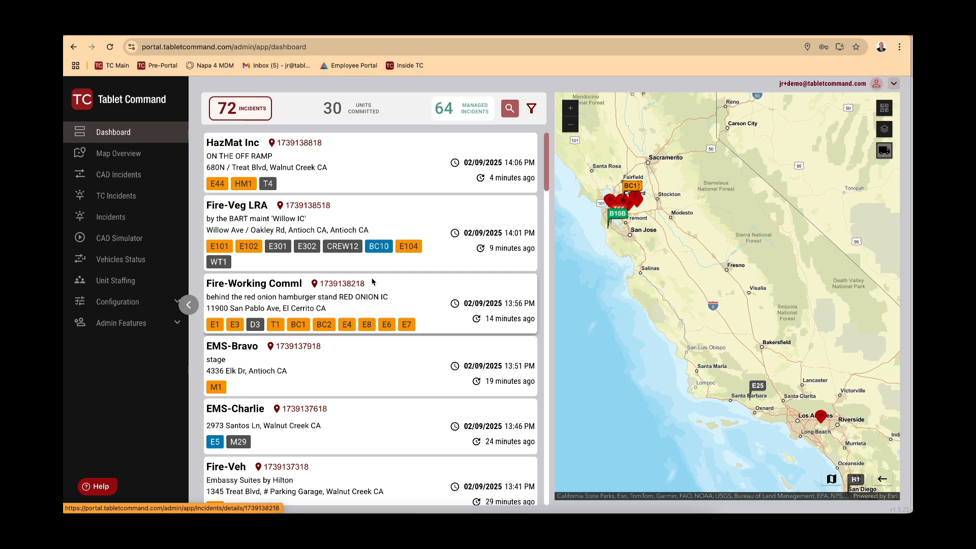
# Start a new canned simulation in the CAD Simulator
pyautogui.click(126, 246)
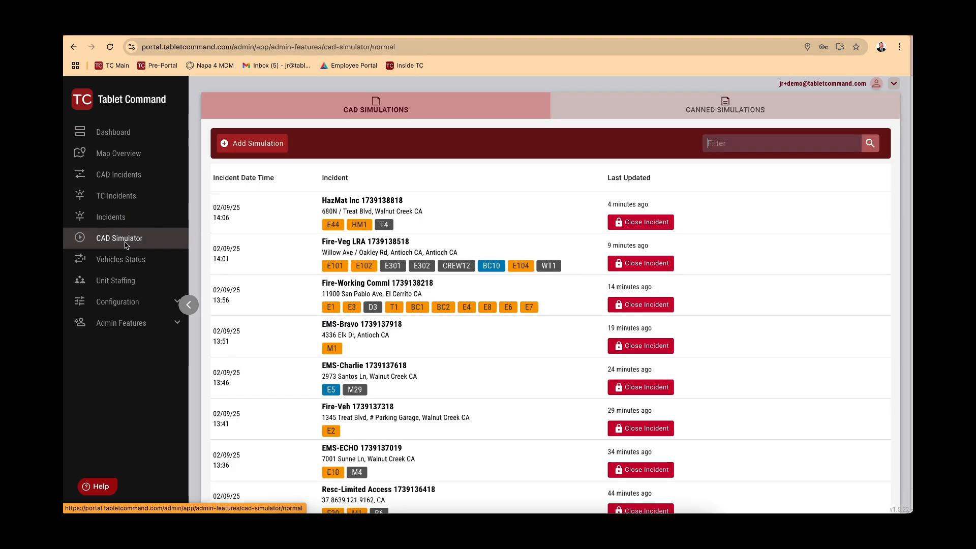
pyautogui.click(189, 305)
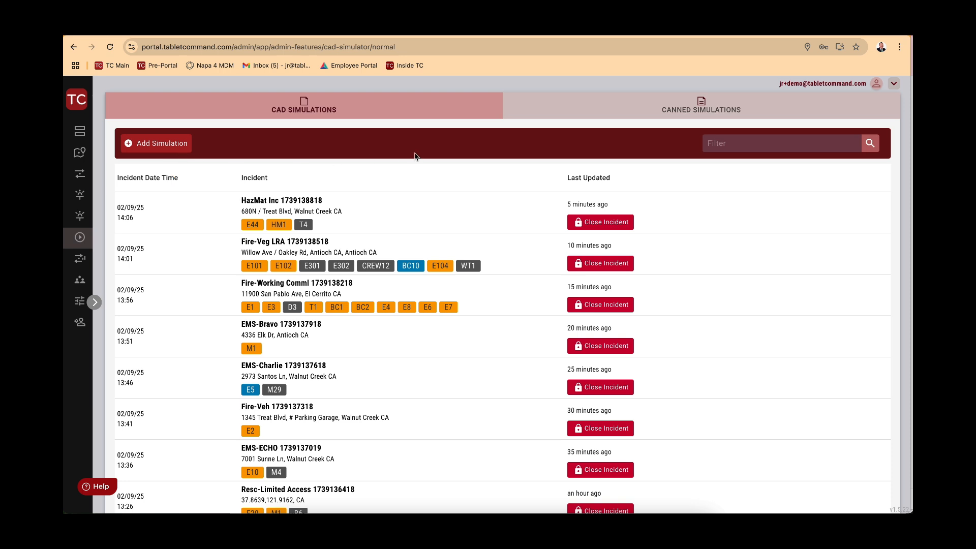
pyautogui.click(612, 105)
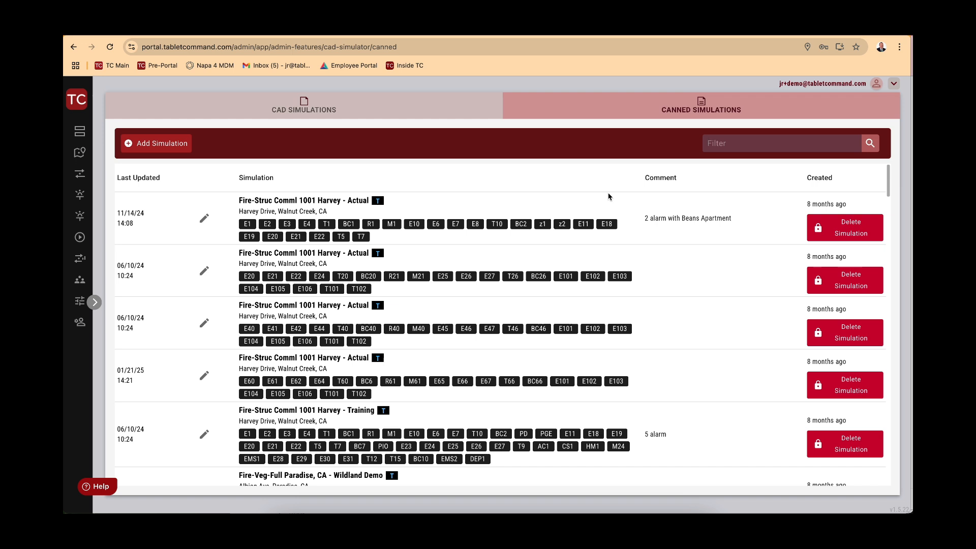
pyautogui.click(169, 147)
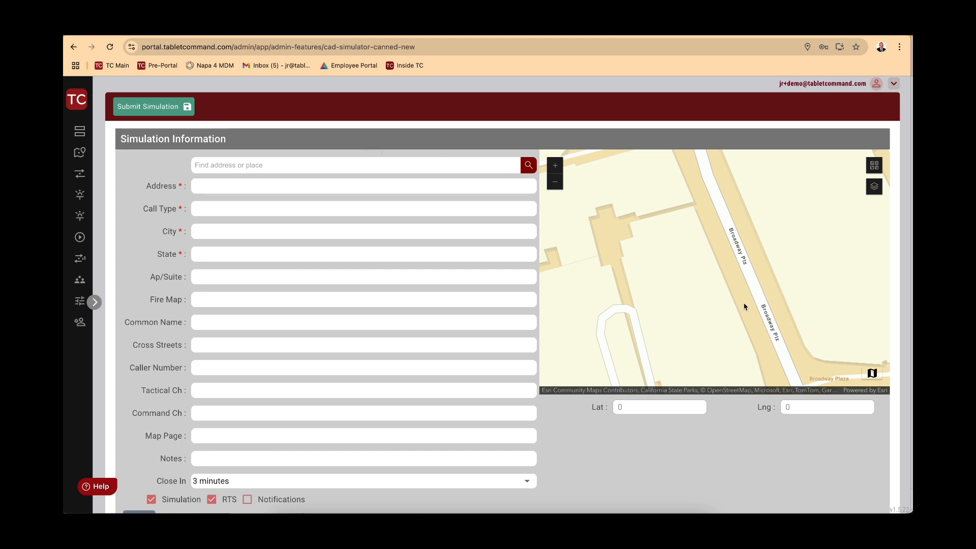
# Place the incident location on the map at the building just east of Almond Ct, north of Shuey Ave
pyautogui.scroll(-2, 737, 308)
pyautogui.scroll(-3, 735, 308)
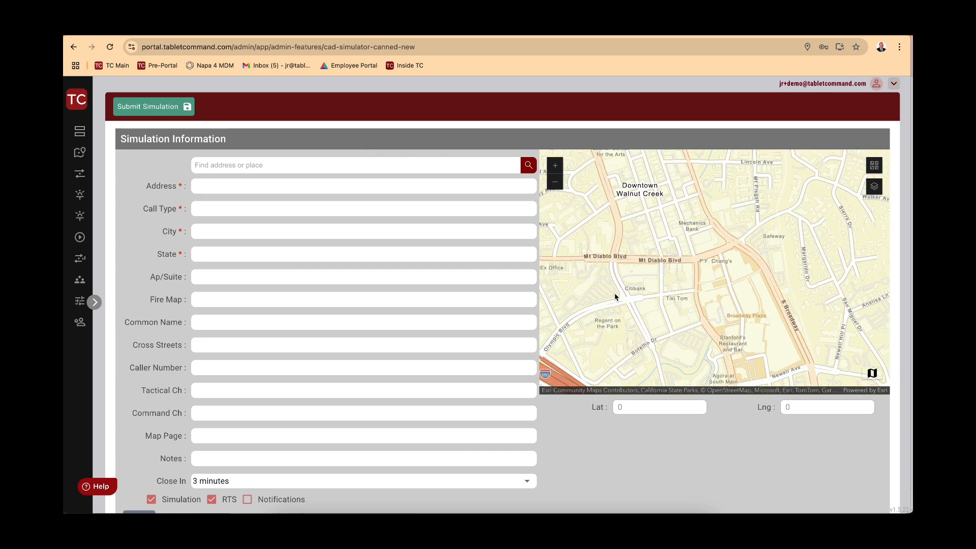
pyautogui.moveTo(617, 298); pyautogui.dragTo(702, 349)
pyautogui.scroll(4, 671, 243)
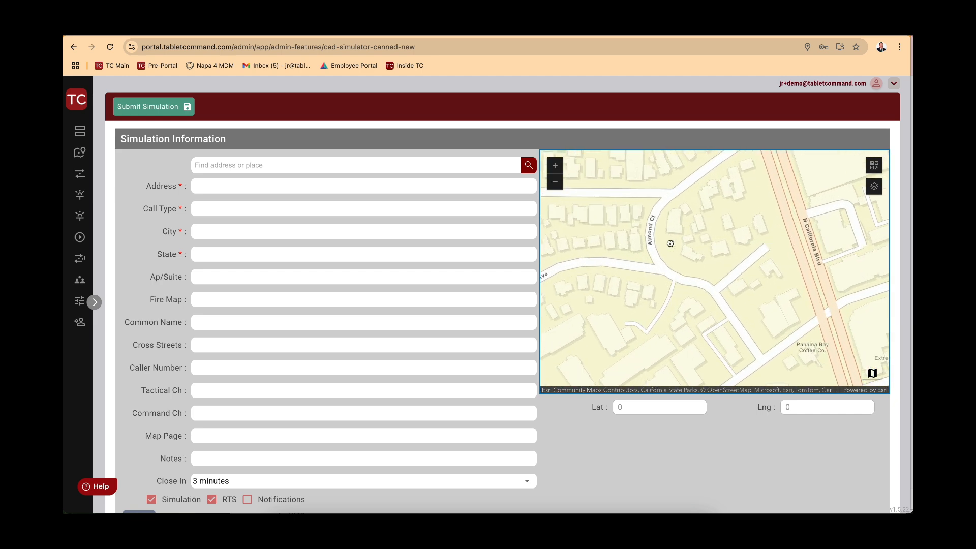
pyautogui.click(679, 206)
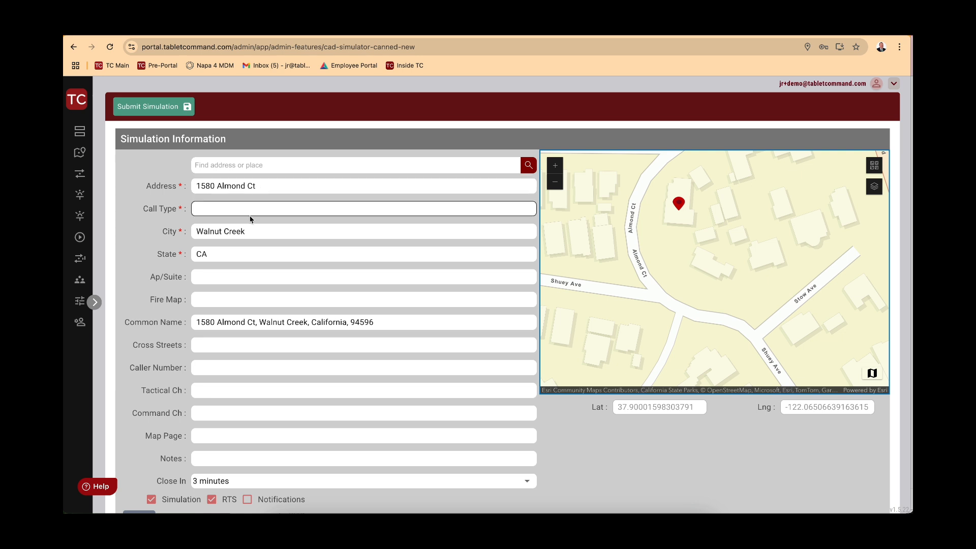
# Set the call type to Structure Fire and the cross streets to Sheuy Avenue
pyautogui.click(234, 211)
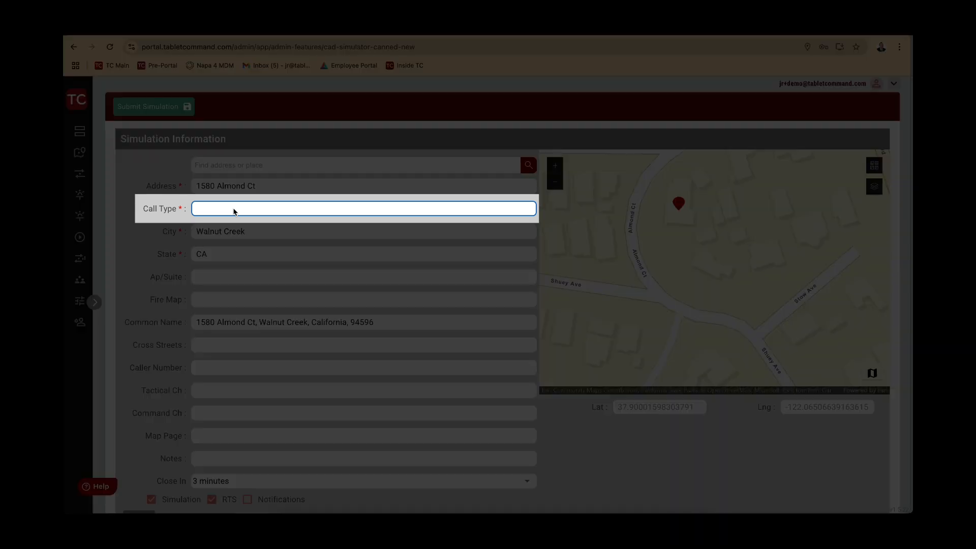
pyautogui.write('Structure Fire')
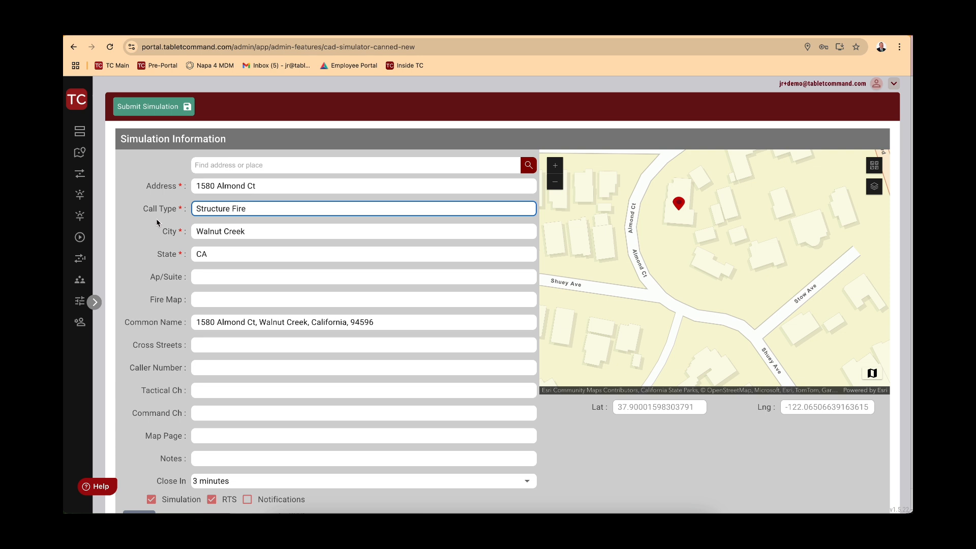
pyautogui.scroll(-1, 208, 279)
pyautogui.click(214, 268)
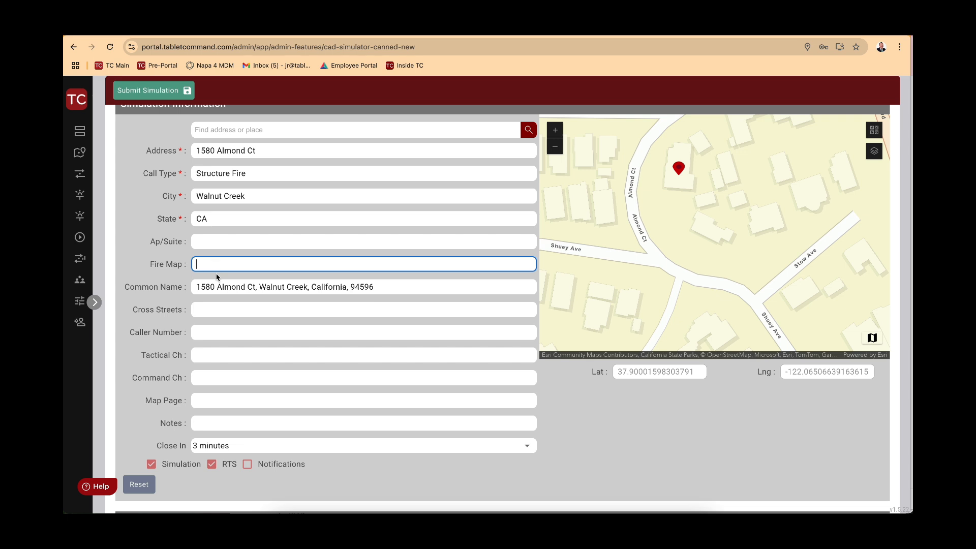
pyautogui.click(218, 310)
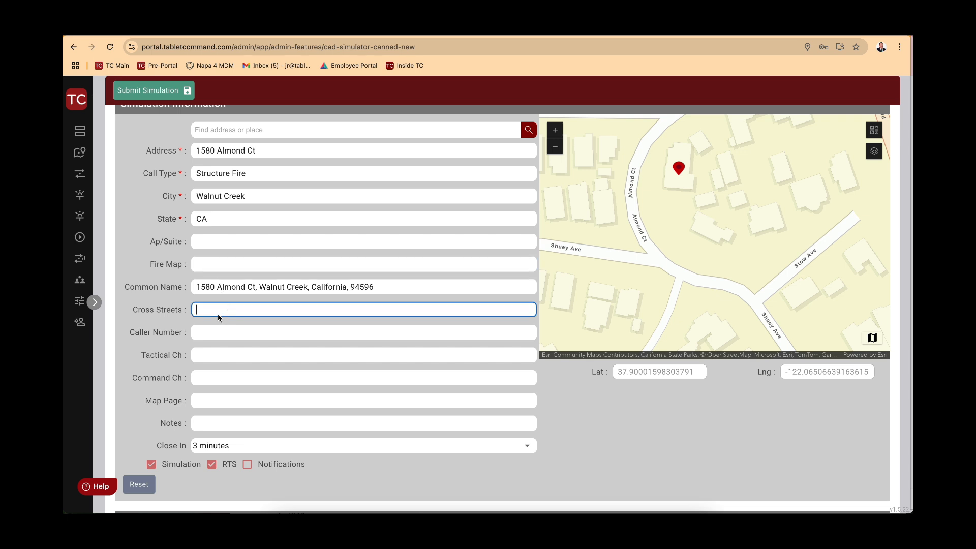
pyautogui.write('Sheuy Avenue')
# Set the tactical channel to Tac1 and the command channel to CMD2
pyautogui.click(199, 334)
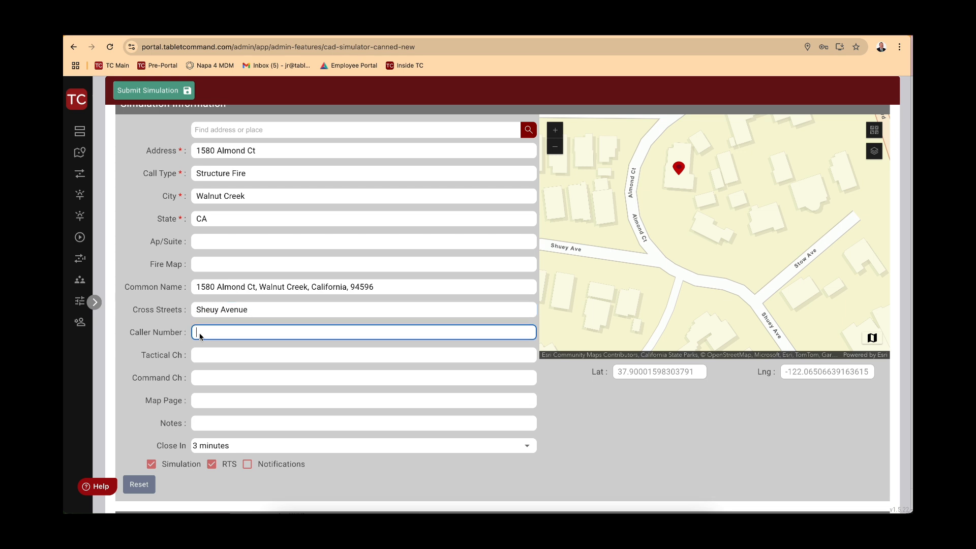
pyautogui.click(211, 358)
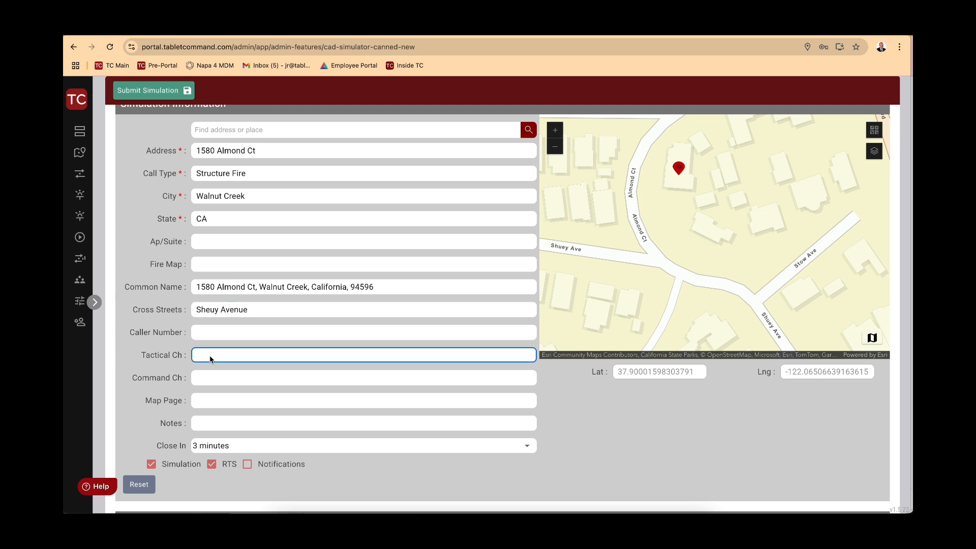
pyautogui.write('Tac1')
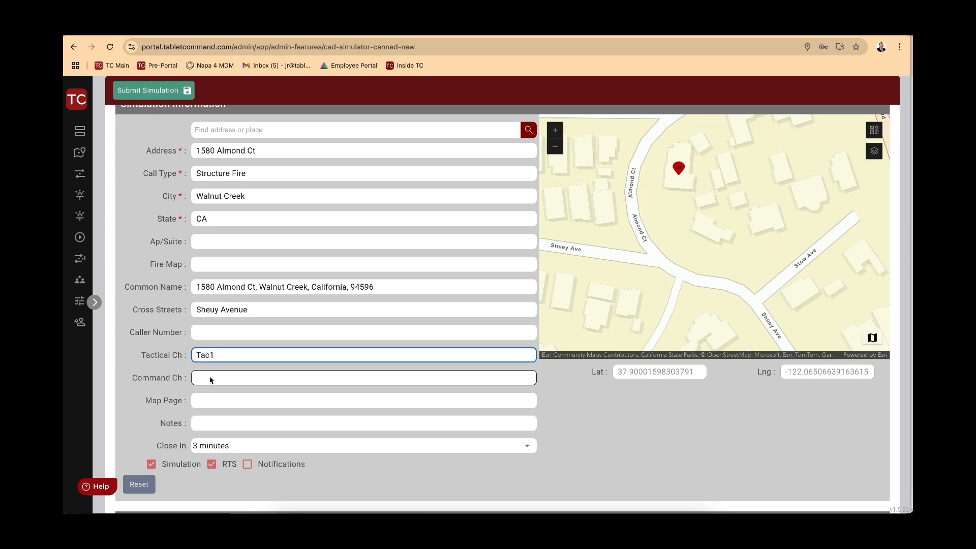
pyautogui.click(210, 378)
pyautogui.write('CMD2')
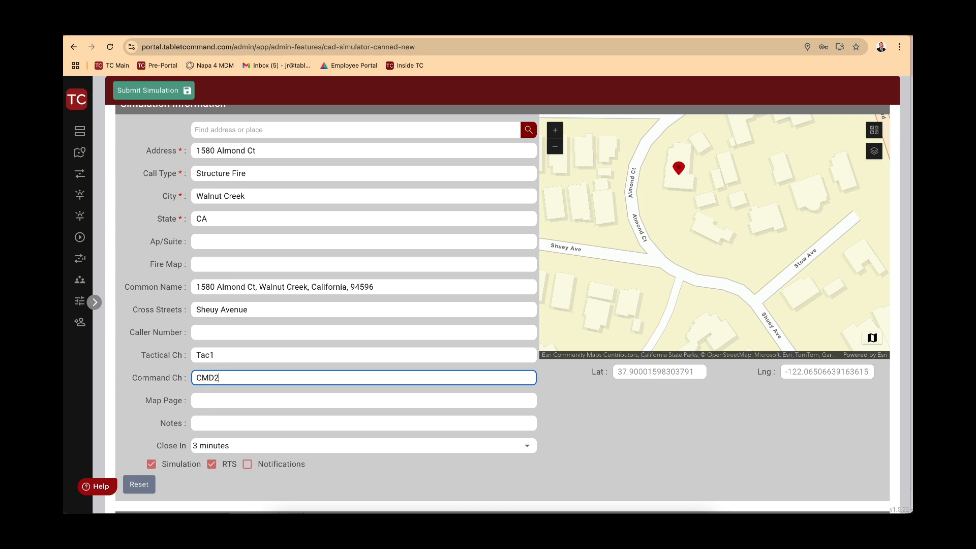
# Enter Kitchen Fire as the notes and set the simulation to close in 1 hour
pyautogui.click(210, 406)
pyautogui.click(211, 423)
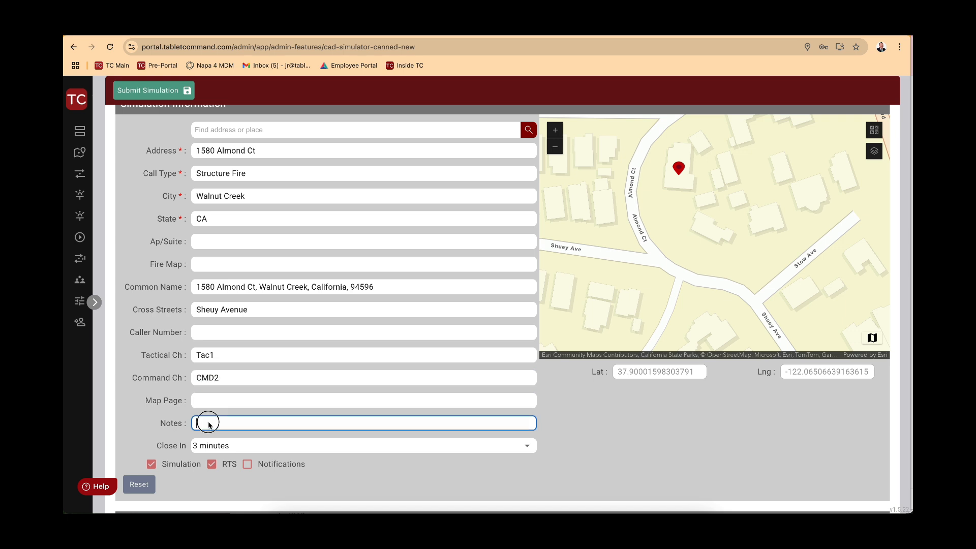
pyautogui.write('Kitchen Fire')
pyautogui.scroll(-3, 283, 415)
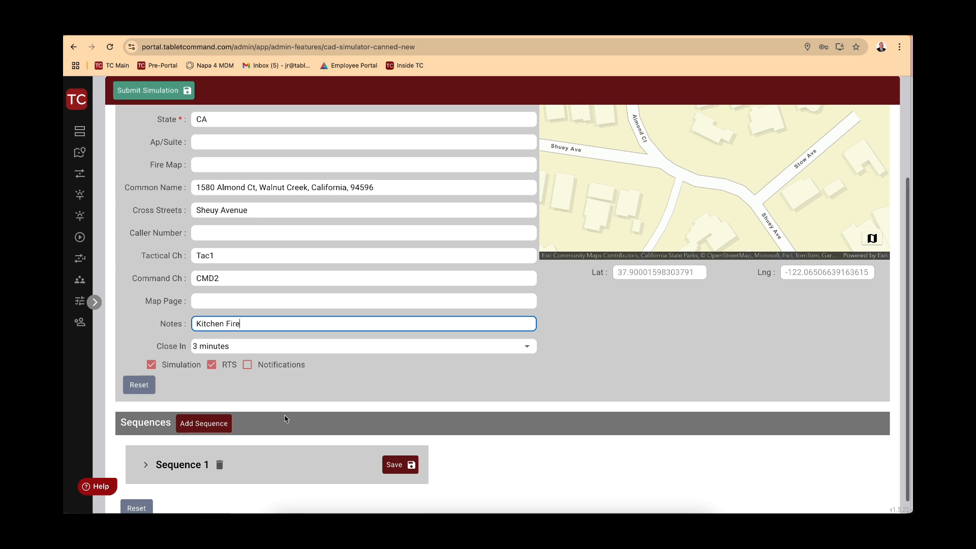
pyautogui.click(300, 347)
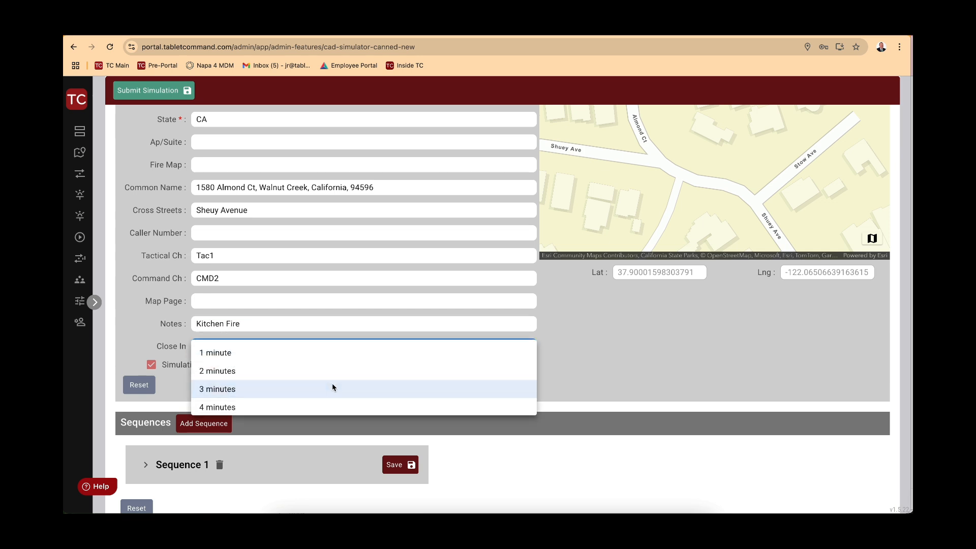
pyautogui.scroll(-5, 333, 388)
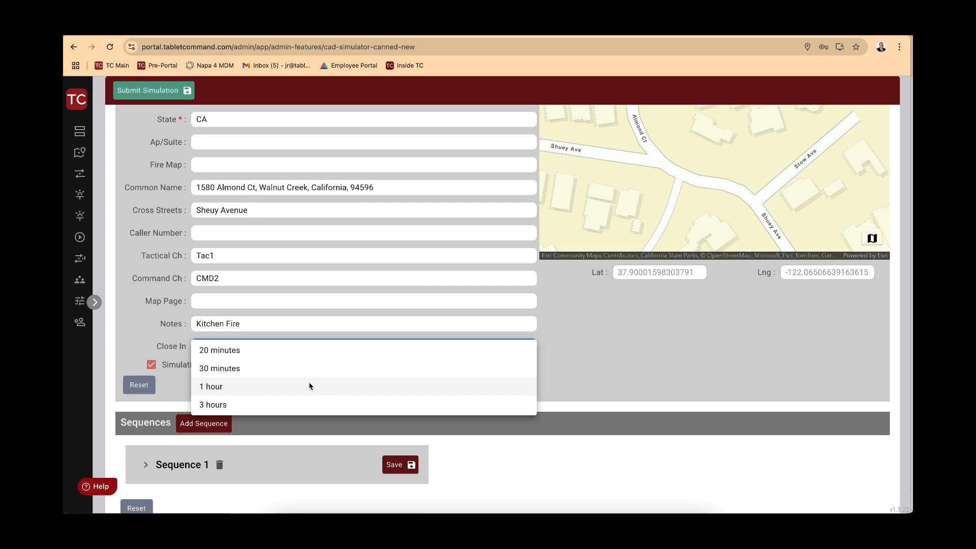
pyautogui.click(309, 385)
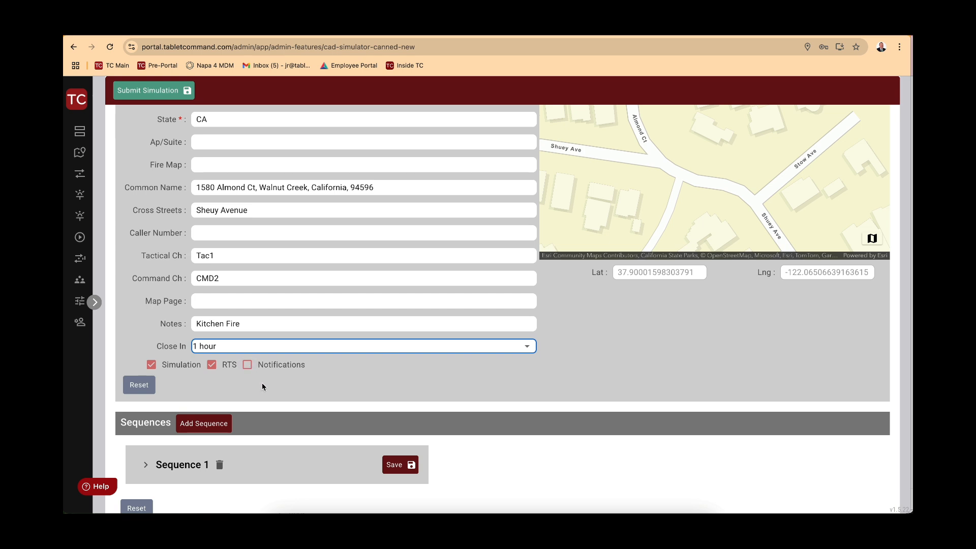
# Title the first sequence First Alarm and set its alarm level to 1
pyautogui.scroll(-1, 264, 385)
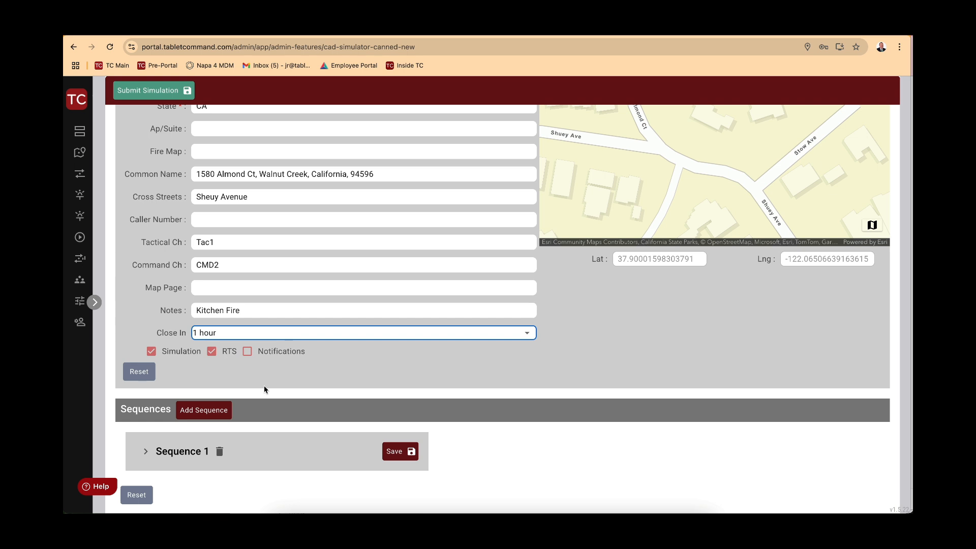
pyautogui.scroll(-1, 243, 396)
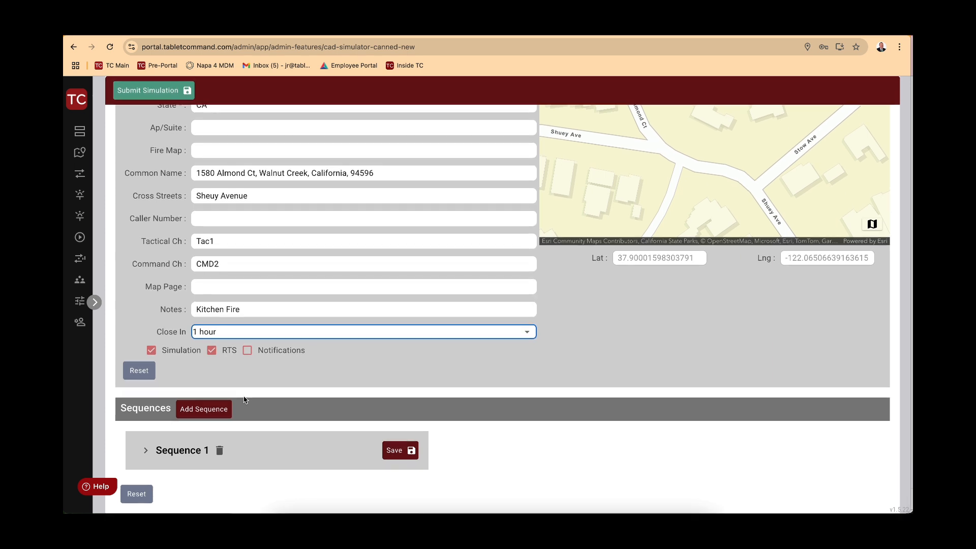
pyautogui.scroll(-1, 252, 414)
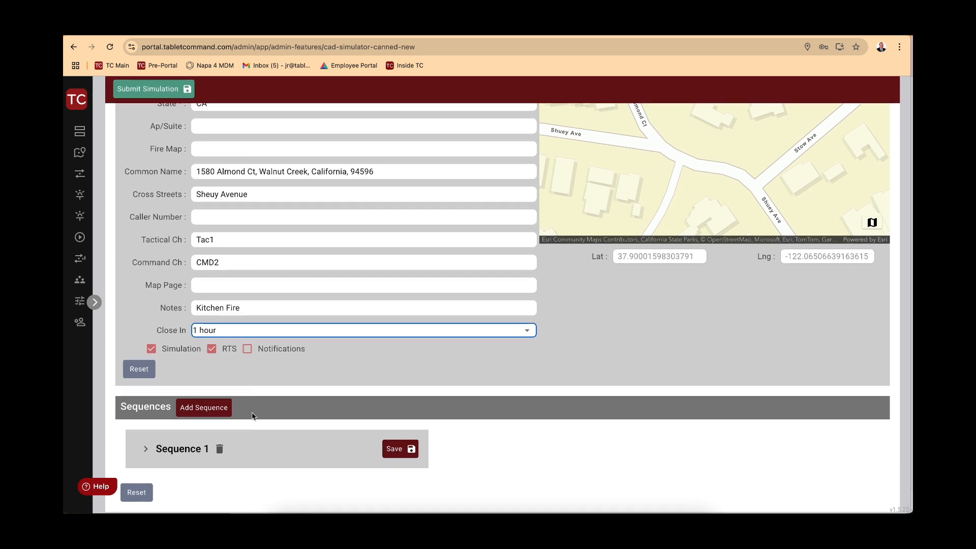
pyautogui.click(146, 450)
pyautogui.scroll(-2, 320, 423)
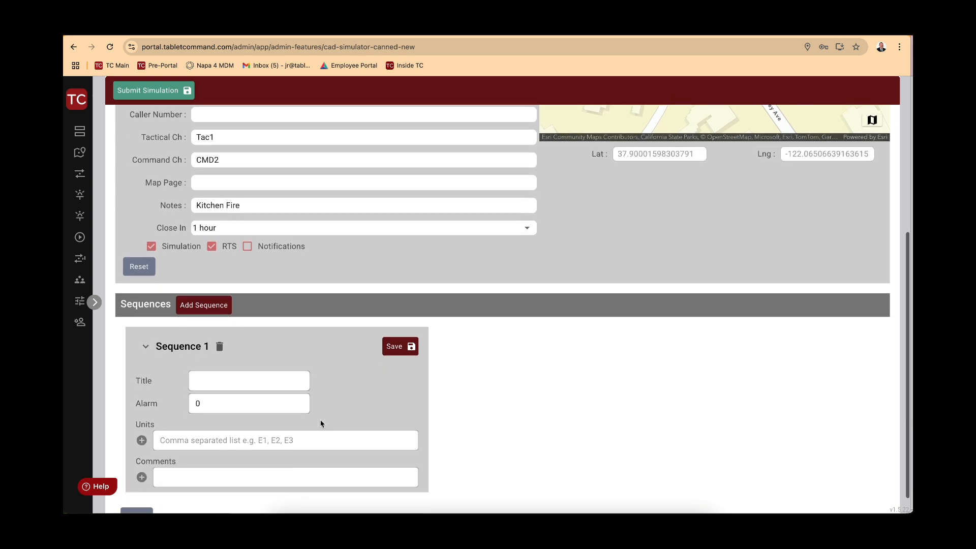
pyautogui.click(257, 374)
pyautogui.write('First Ale')
pyautogui.write('rm')
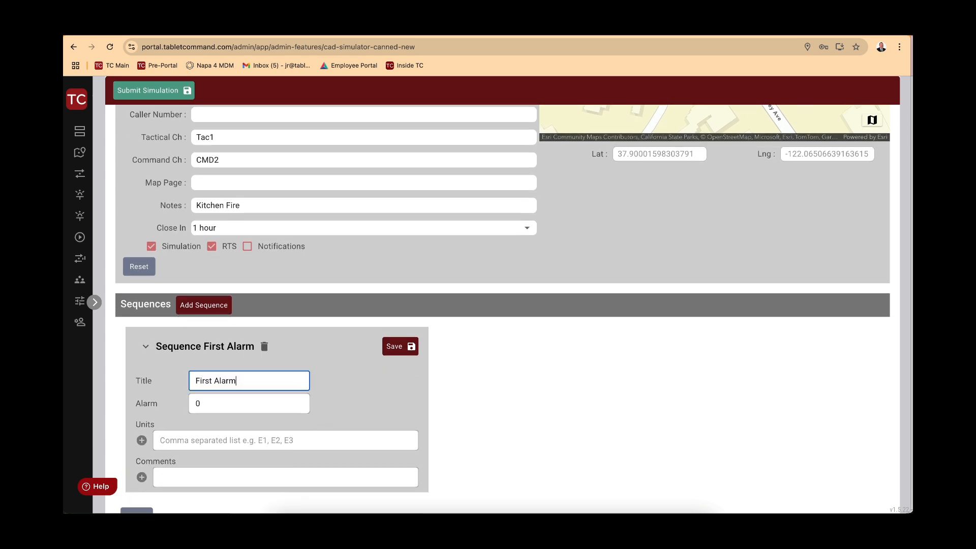
pyautogui.click(229, 401)
pyautogui.press('BackSpace')
pyautogui.write('1')
pyautogui.scroll(-1, 244, 456)
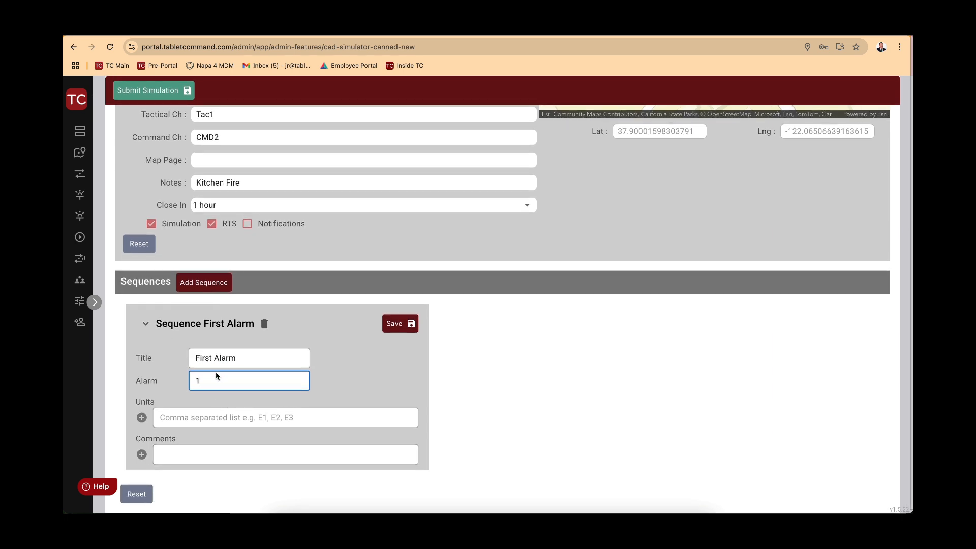
# Add units E1, E2, E3, E4, E5, T1 and BC1 to the First Alarm sequence and save it
pyautogui.click(182, 417)
pyautogui.write('E1, E2, E3, E4, E5, T1, BC1')
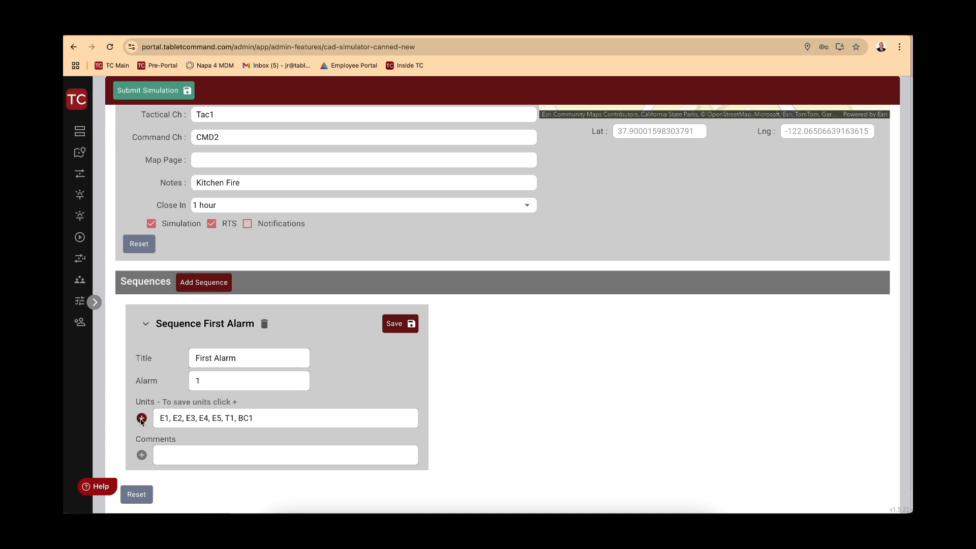
pyautogui.click(142, 417)
pyautogui.scroll(-1, 188, 407)
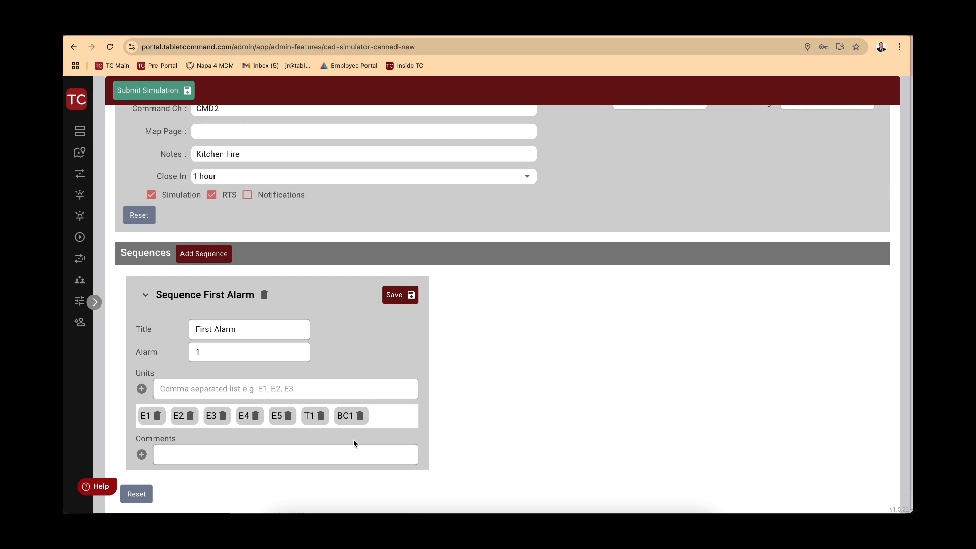
pyautogui.click(206, 460)
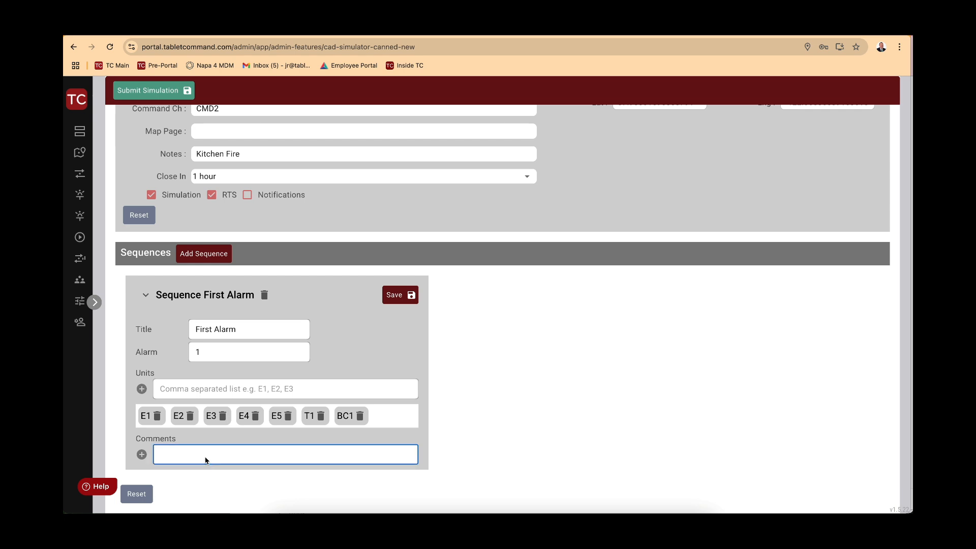
pyautogui.click(397, 304)
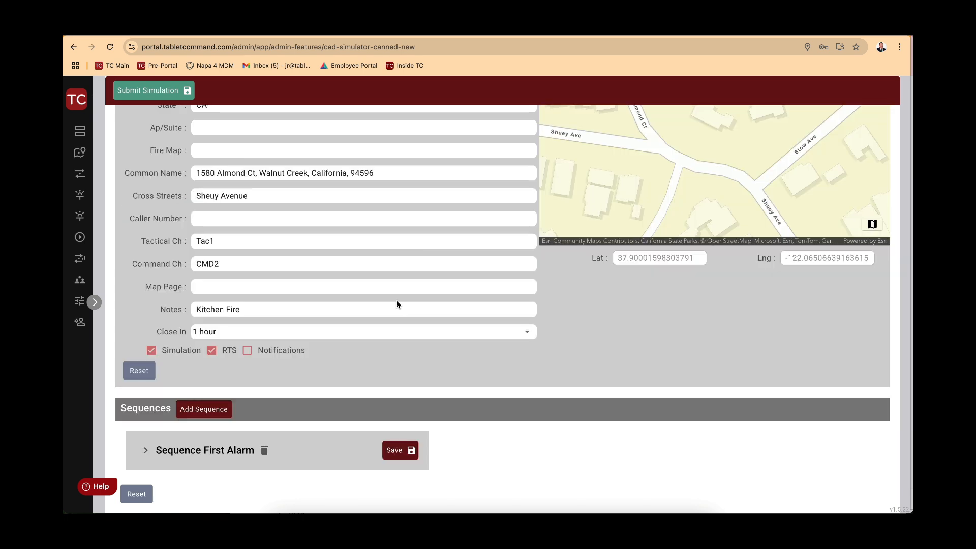
# Add a second sequence titled Second Alarm with alarm level 2
pyautogui.click(201, 413)
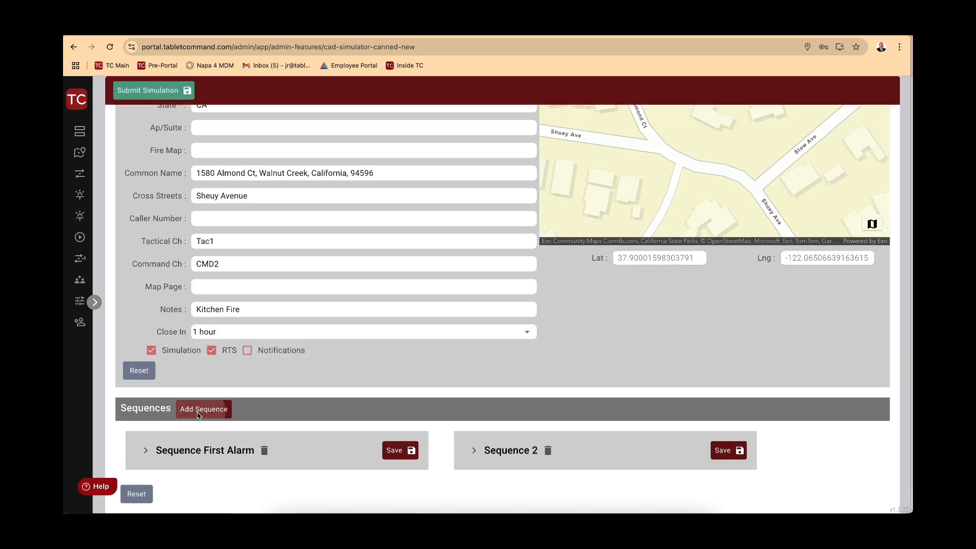
pyautogui.click(476, 452)
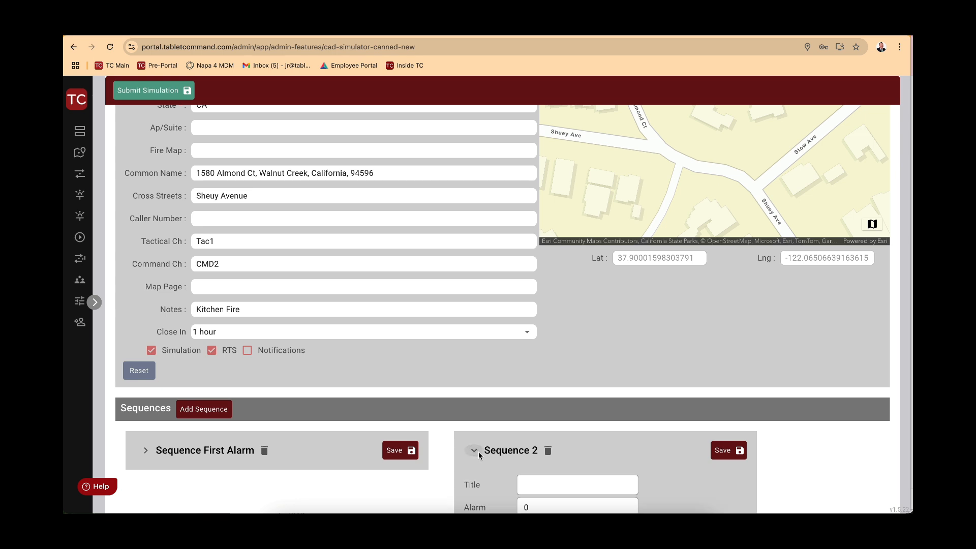
pyautogui.scroll(-3, 508, 416)
pyautogui.click(559, 391)
pyautogui.press('BackSpace')
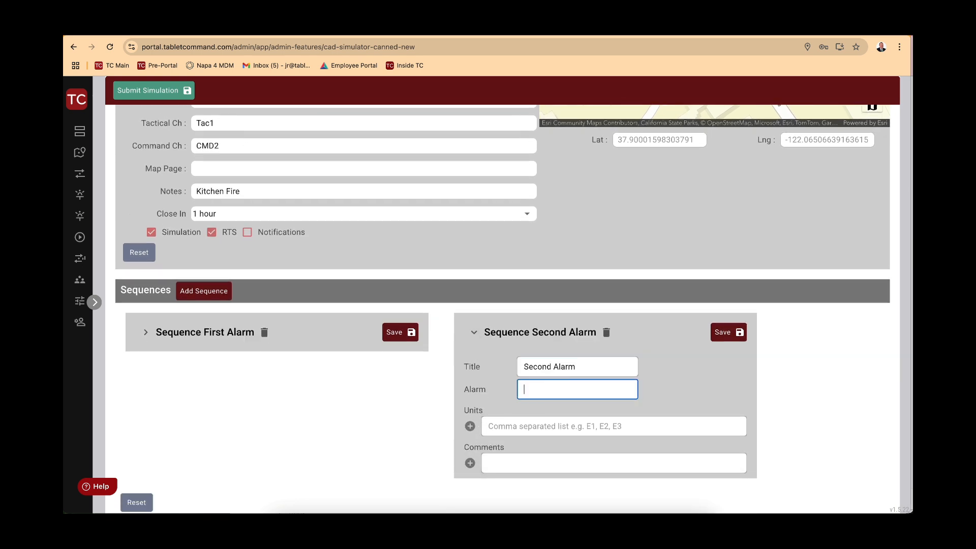
# Add units E6, E7, E8, E9, E10, T2 and BC3 to the Second Alarm sequence
pyautogui.click(543, 426)
pyautogui.write('E6, E7, E8, E9, E10, T2,')
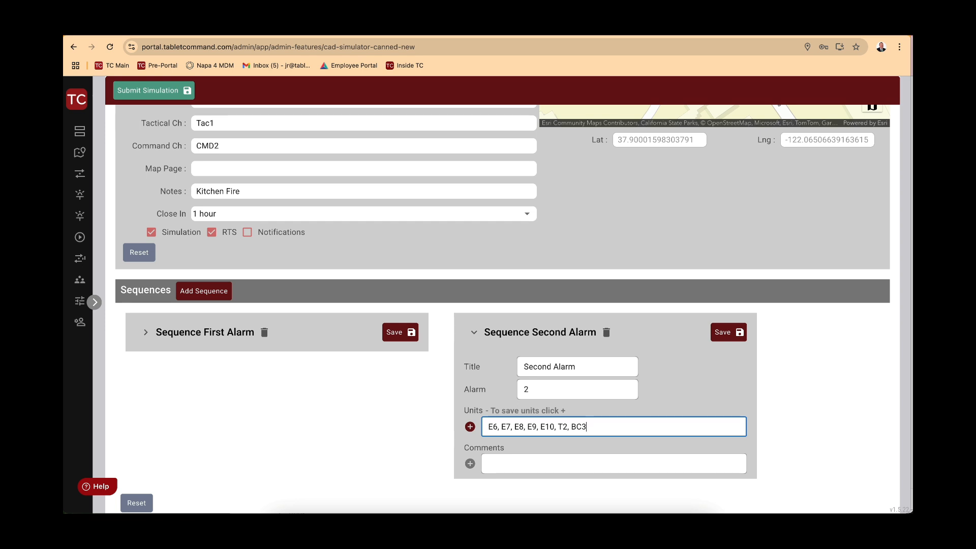
pyautogui.click(470, 427)
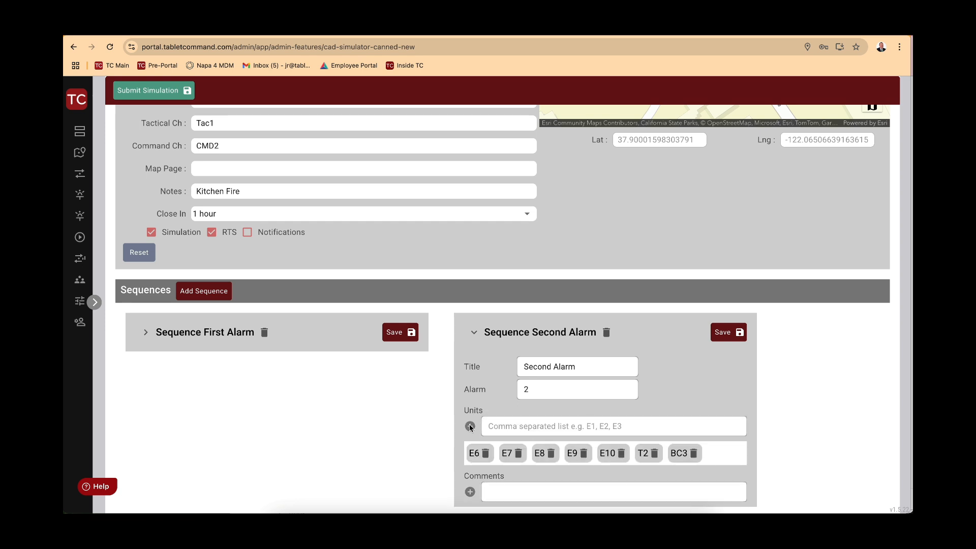
# Save the Second Alarm sequence and expand both alarm sequences to review their titles, alarm levels and units
pyautogui.click(727, 340)
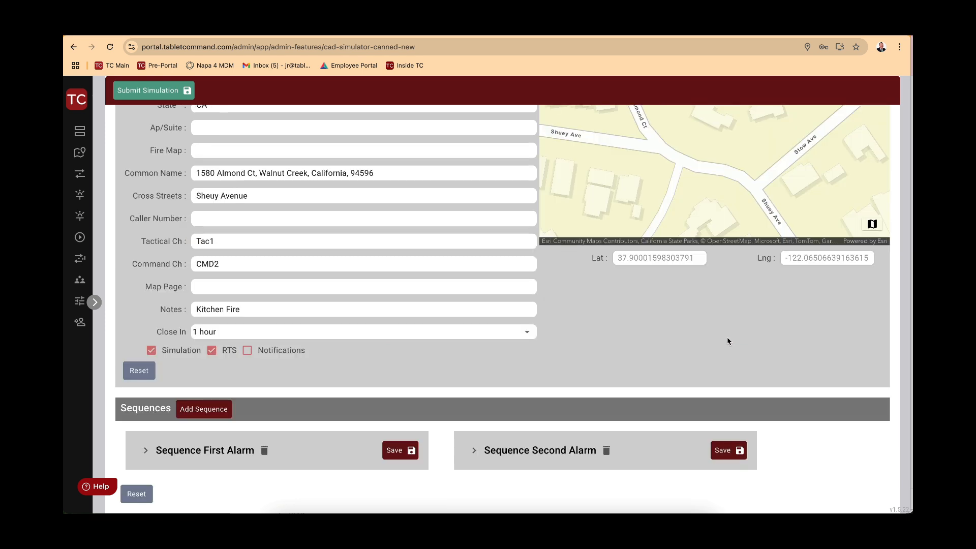
pyautogui.click(146, 451)
pyautogui.scroll(-3, 327, 451)
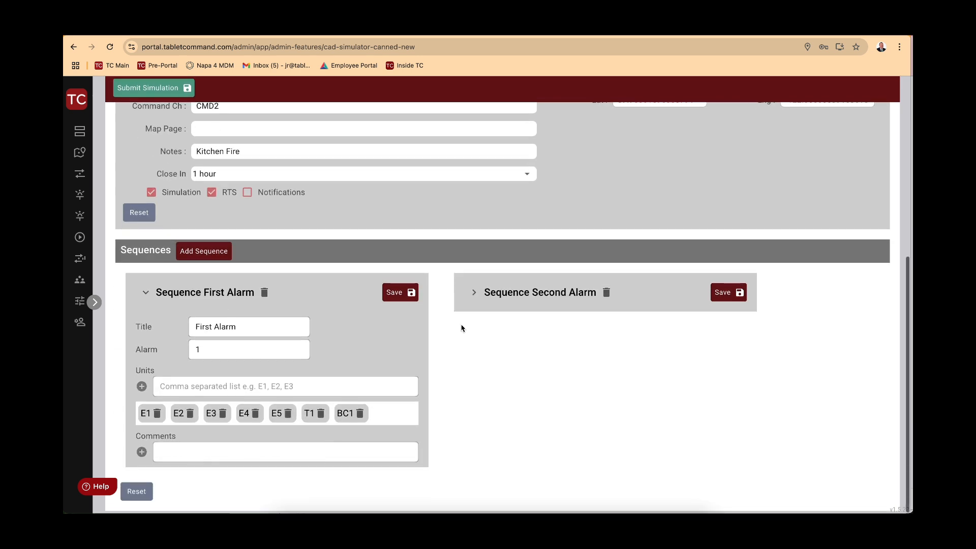
pyautogui.click(472, 296)
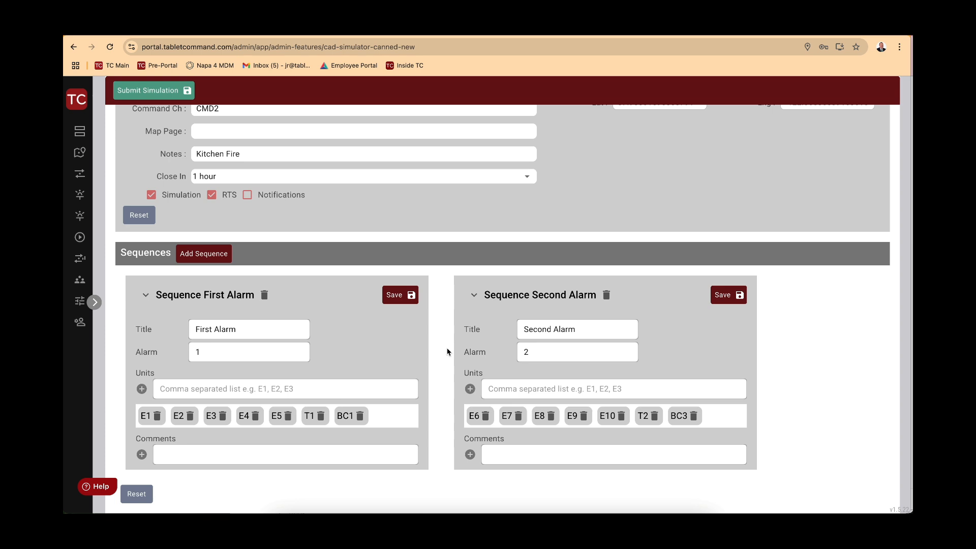
# Check the simulation information above the sequences and submit the canned simulation
pyautogui.scroll(4, 447, 352)
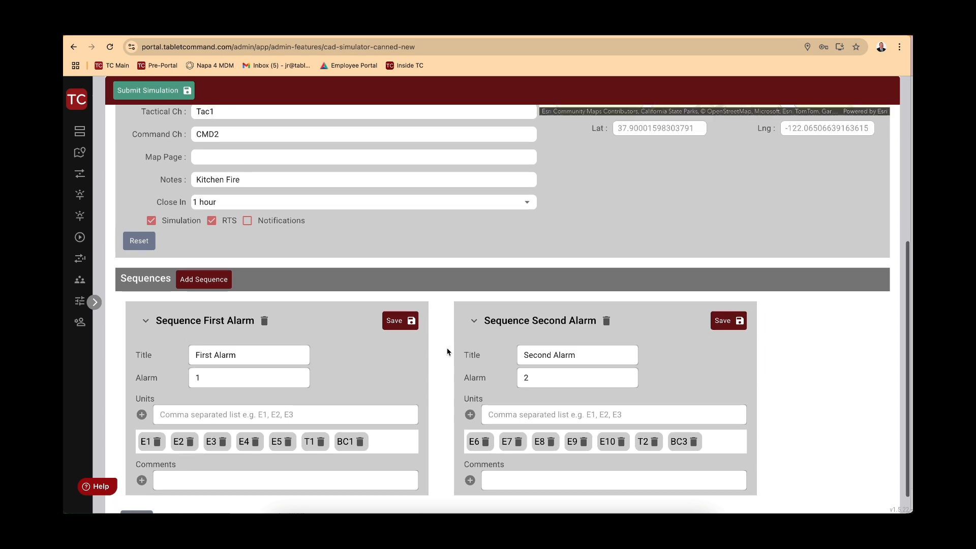
pyautogui.scroll(3, 448, 351)
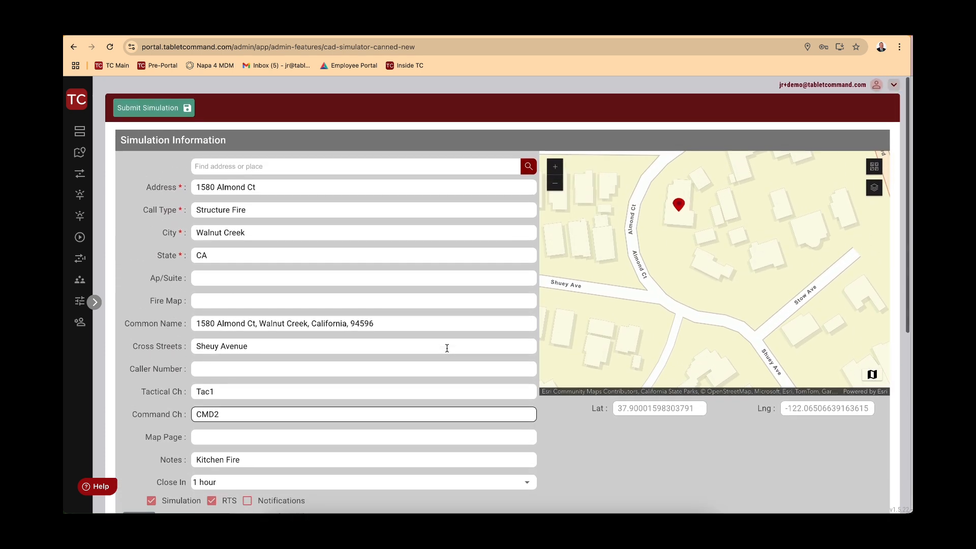
pyautogui.click(159, 109)
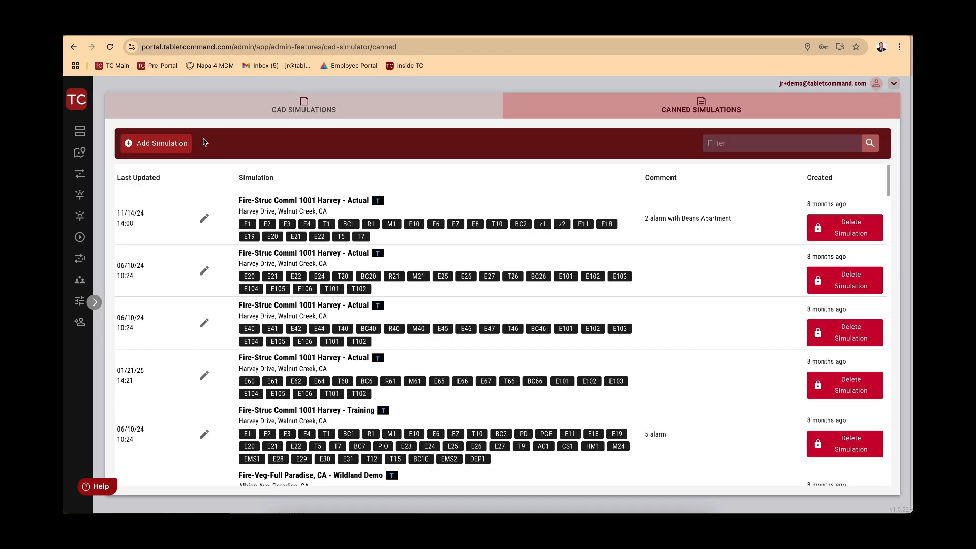
# Find the new Structure Fire simulation with the Kitchen Fire comment in the canned list and open it for editing to review its details
pyautogui.scroll(-10, 345, 280)
pyautogui.scroll(-10, 344, 280)
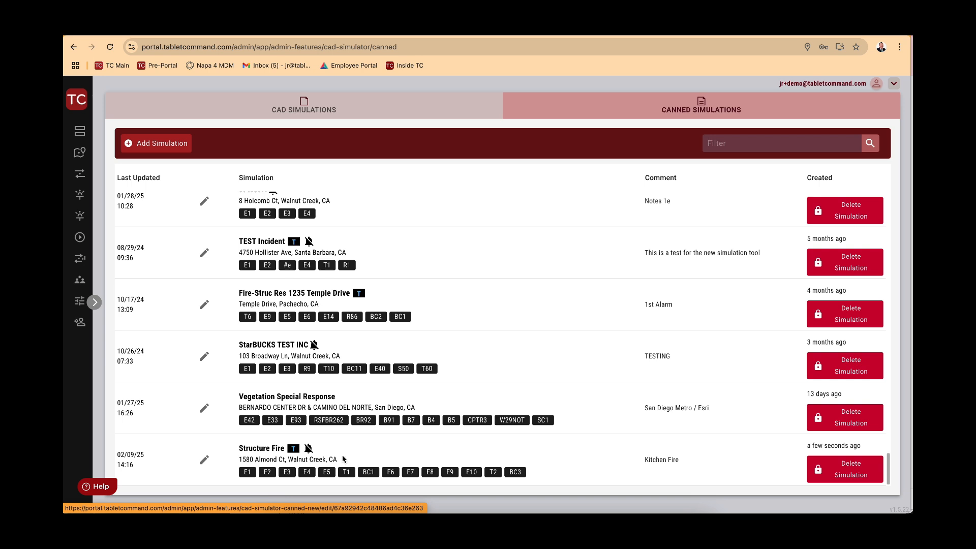
pyautogui.click(343, 459)
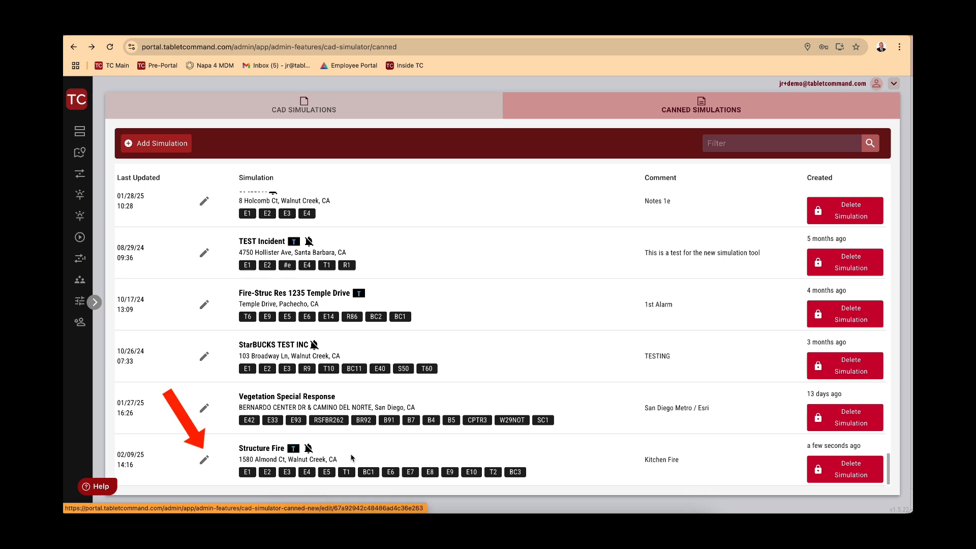
pyautogui.click(203, 461)
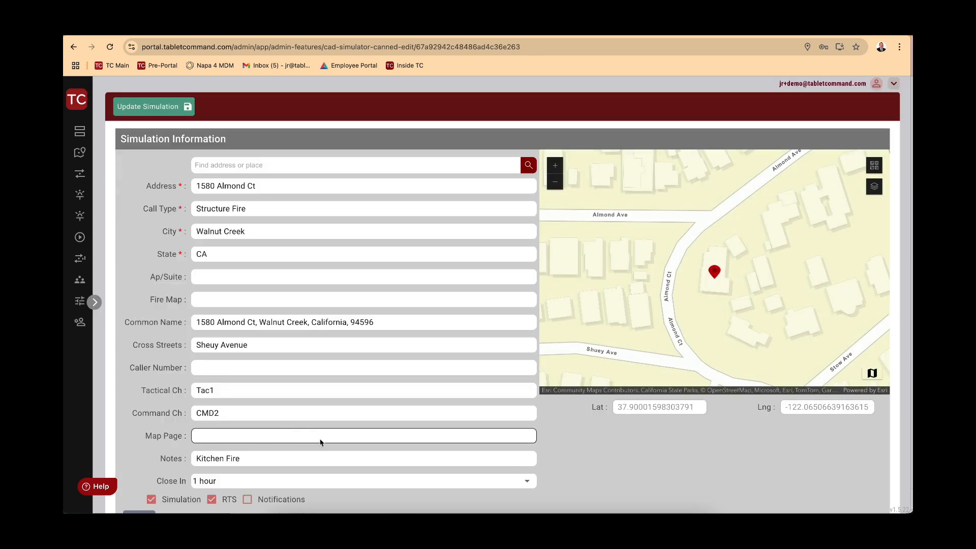
pyautogui.scroll(-2, 320, 442)
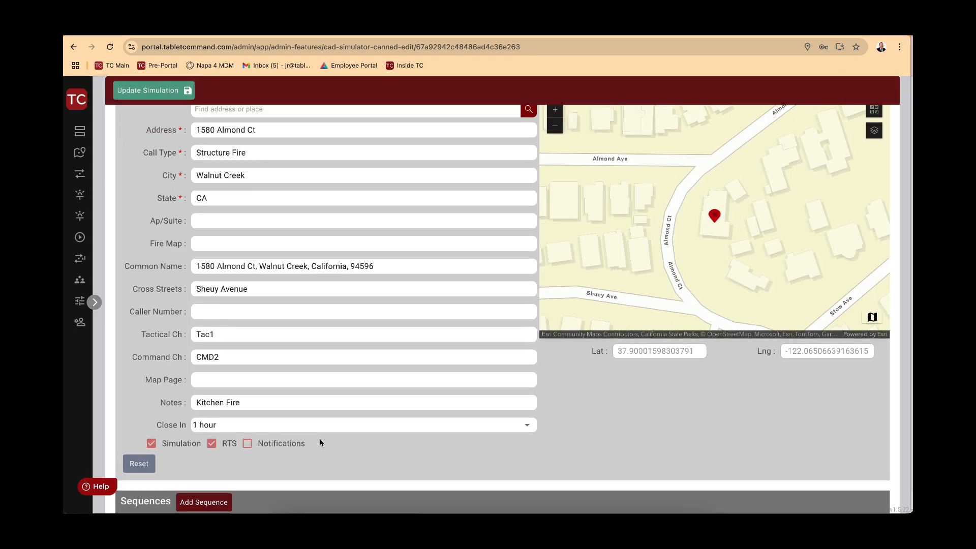
pyautogui.scroll(-2, 321, 440)
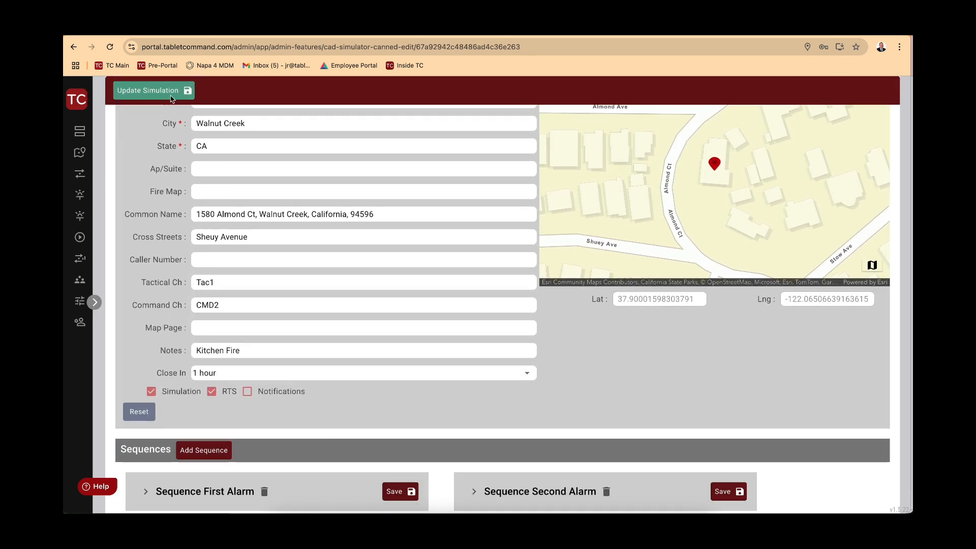